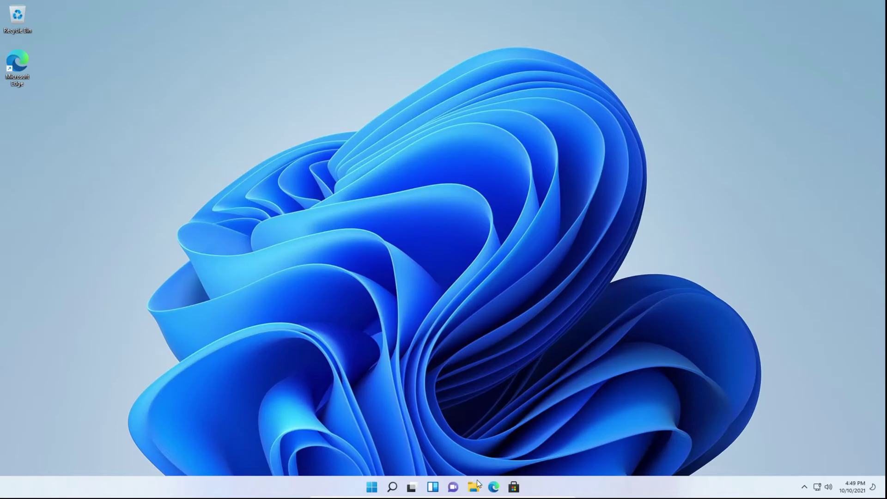
Step: Download officedeploymenttool_14326-20404.exe from the Office Deployment Tool page in Edge
{"action": "left_click", "coordinate": [493, 487]}
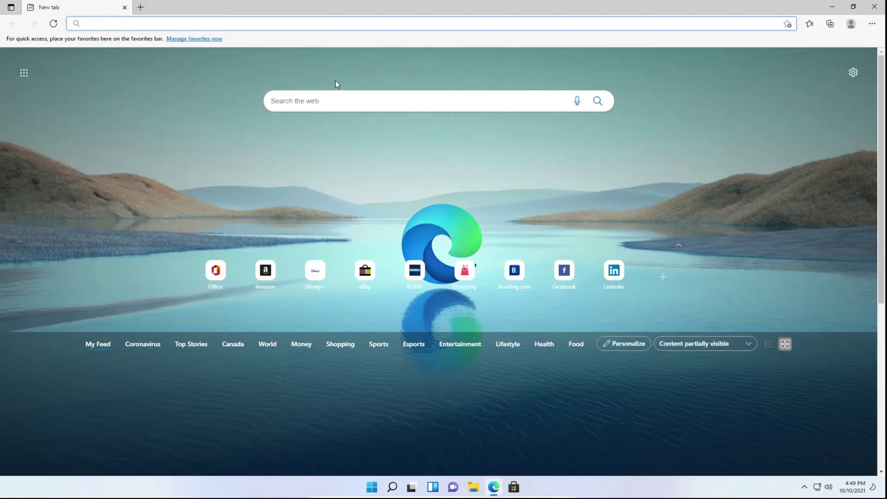
{"action": "type", "text": "https://www.microsoft.com/en-us/download/details.aspx?id=49117"}
{"action": "key", "text": "Return"}
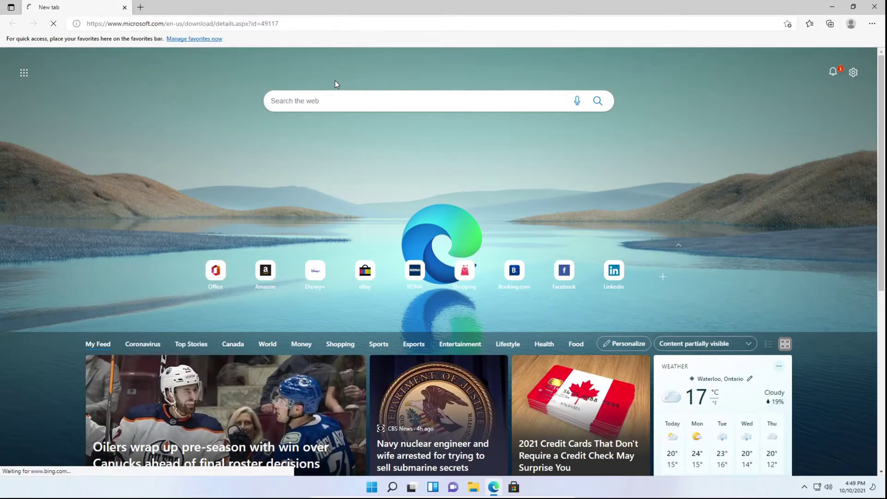
{"action": "scroll", "coordinate": [178, 290], "scroll_direction": "down", "scroll_amount": 5}
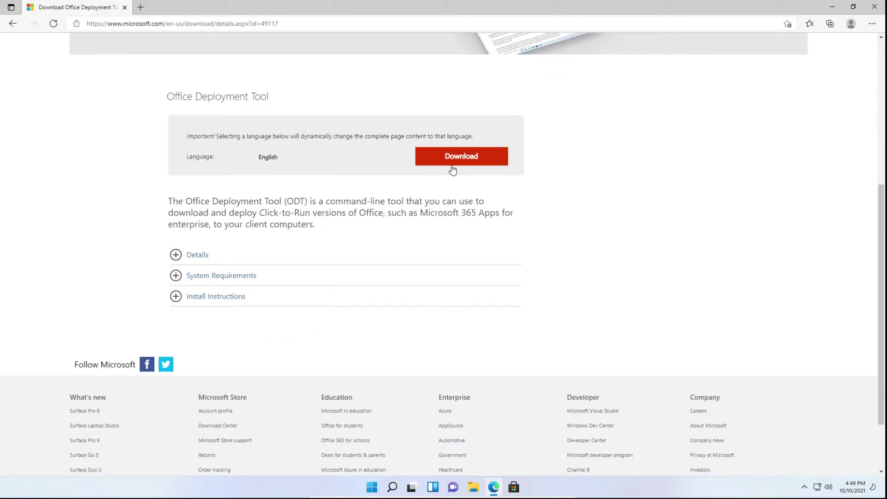
{"action": "left_click", "coordinate": [464, 156]}
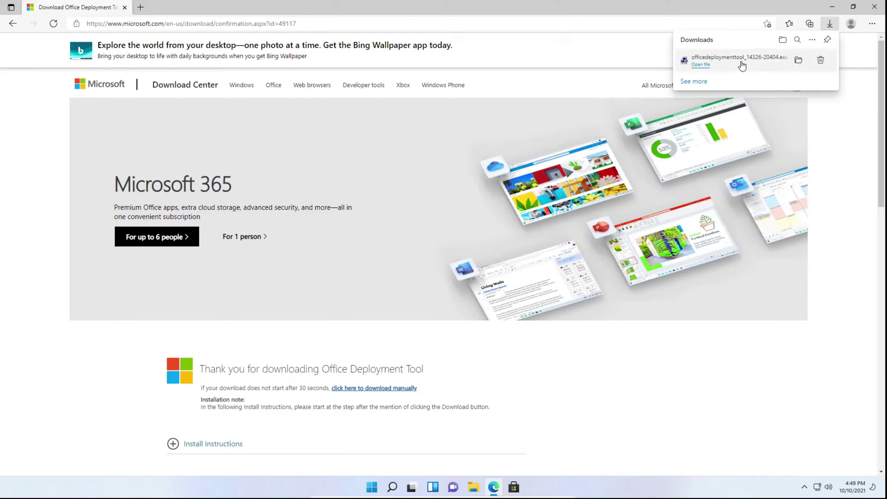
Step: Run the downloaded installer with elevation and accept the license terms
{"action": "left_click", "coordinate": [701, 65]}
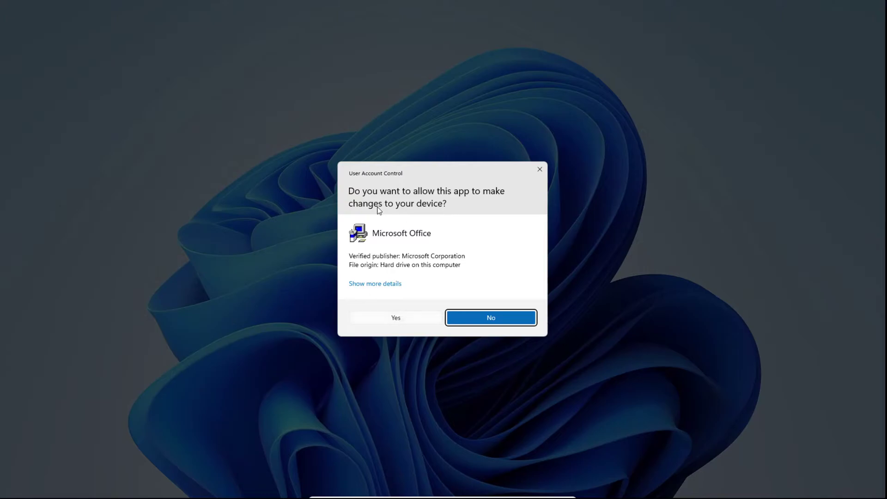
{"action": "left_click", "coordinate": [405, 320]}
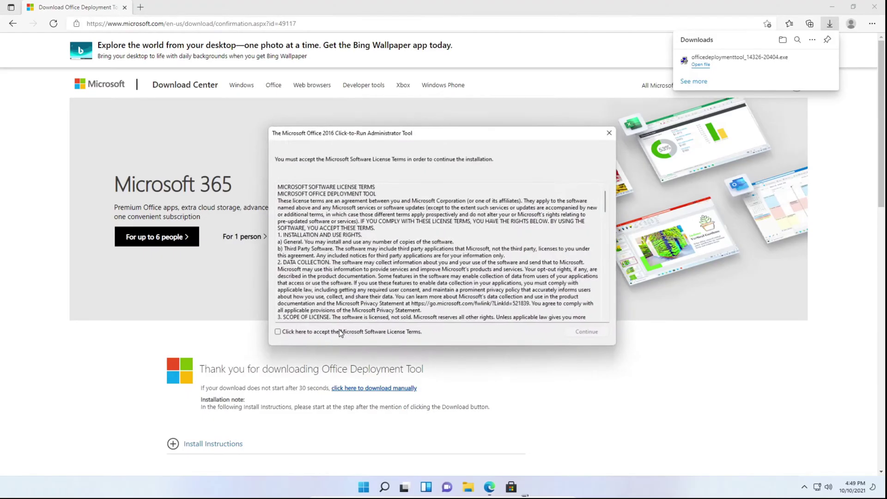
{"action": "left_click", "coordinate": [284, 334]}
{"action": "left_click", "coordinate": [588, 337]}
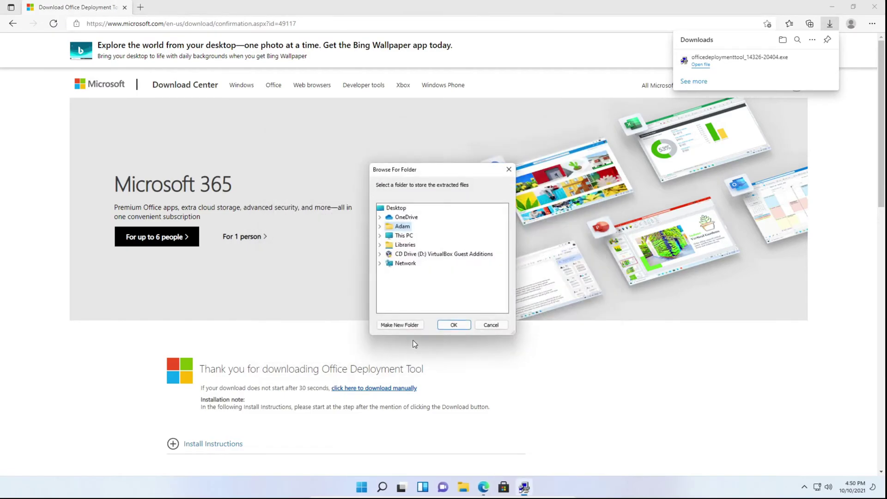
Step: Extract the tool's files into a new Office2016 folder under Documents
{"action": "double_click", "coordinate": [393, 245]}
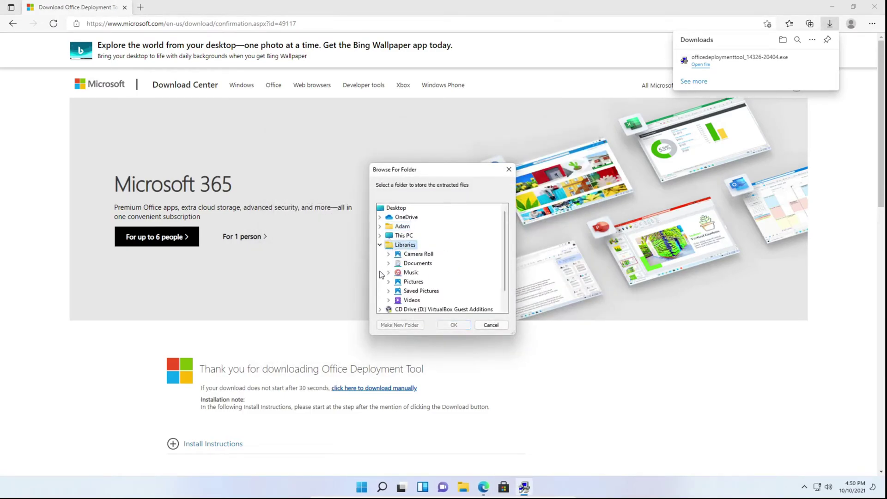
{"action": "double_click", "coordinate": [416, 264]}
{"action": "left_click", "coordinate": [426, 273]}
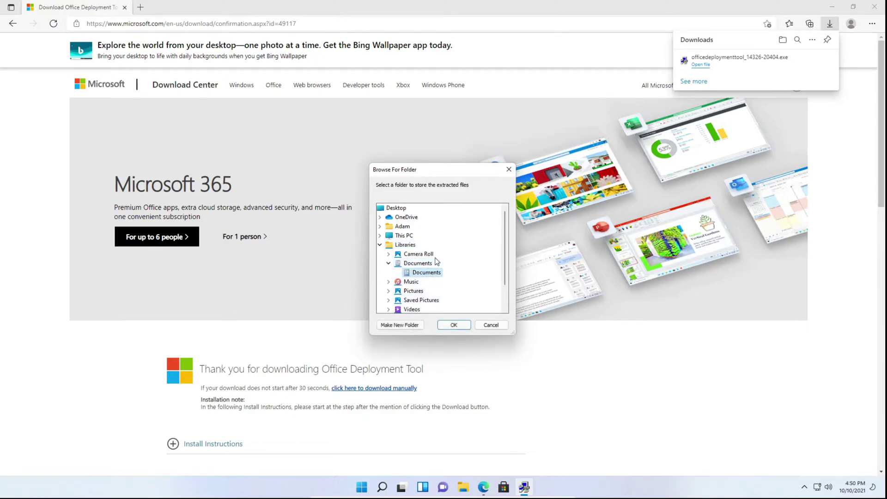
{"action": "scroll", "coordinate": [416, 286], "scroll_direction": "down", "scroll_amount": 1}
{"action": "left_click", "coordinate": [407, 325]}
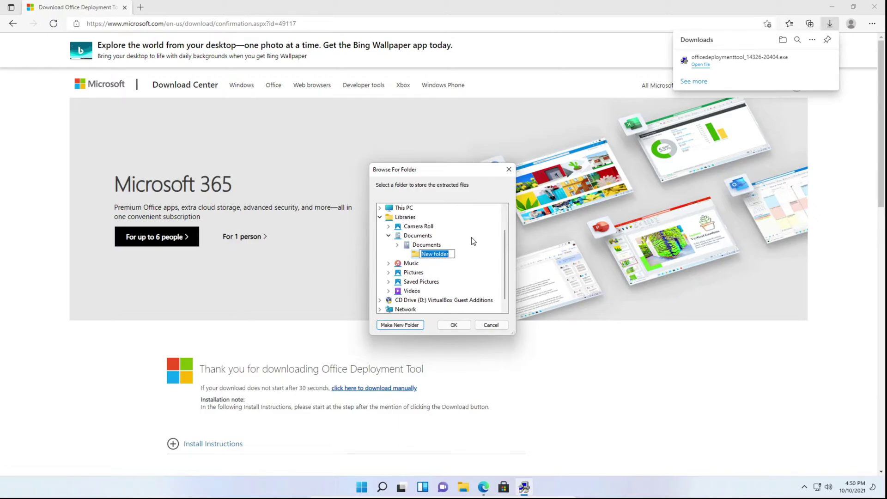
{"action": "type", "text": "Office2016"}
{"action": "key", "text": "Return"}
{"action": "left_click", "coordinate": [454, 325]}
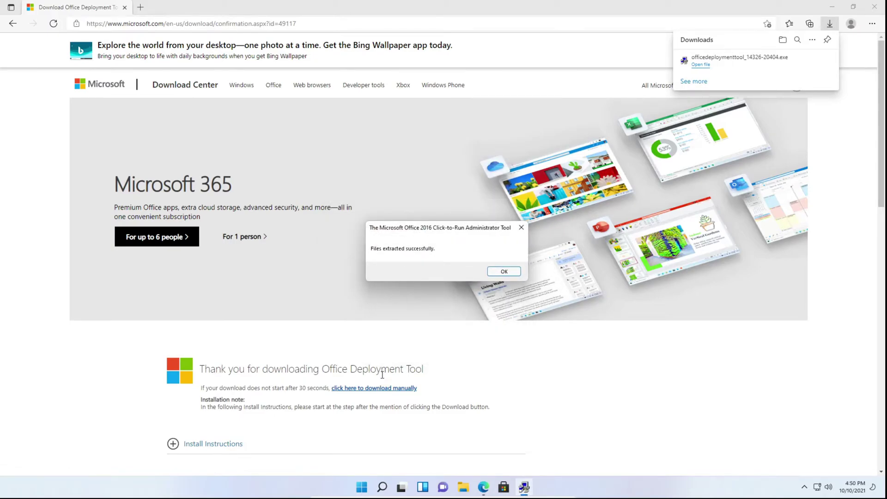
Step: Dismiss the success message and open Documents\Office2016 in File Explorer
{"action": "left_click", "coordinate": [504, 271]}
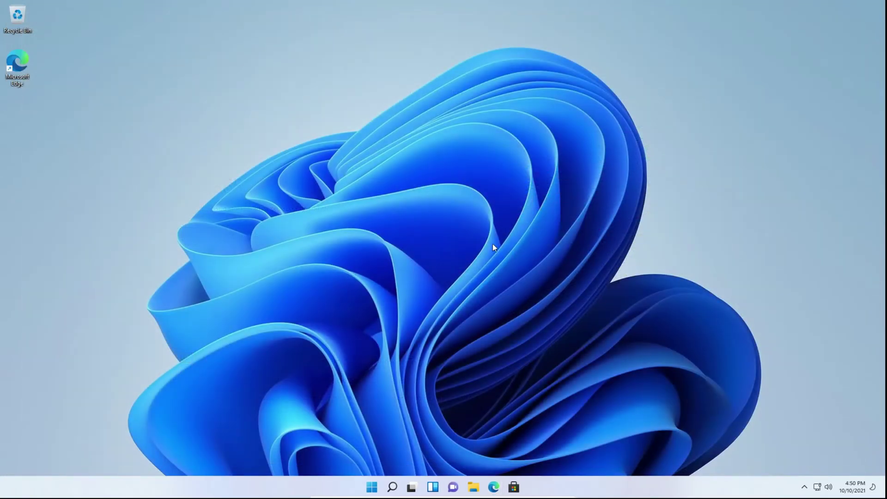
{"action": "left_click", "coordinate": [473, 487]}
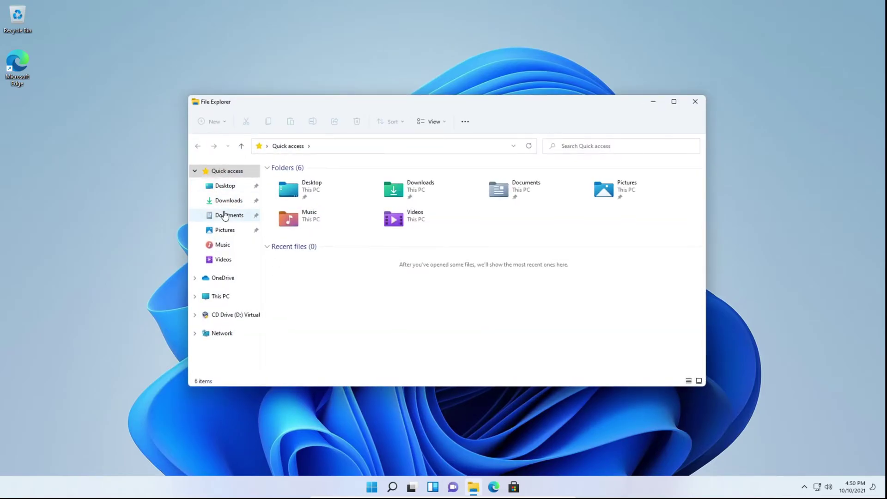
{"action": "left_click", "coordinate": [221, 215]}
{"action": "double_click", "coordinate": [311, 181]}
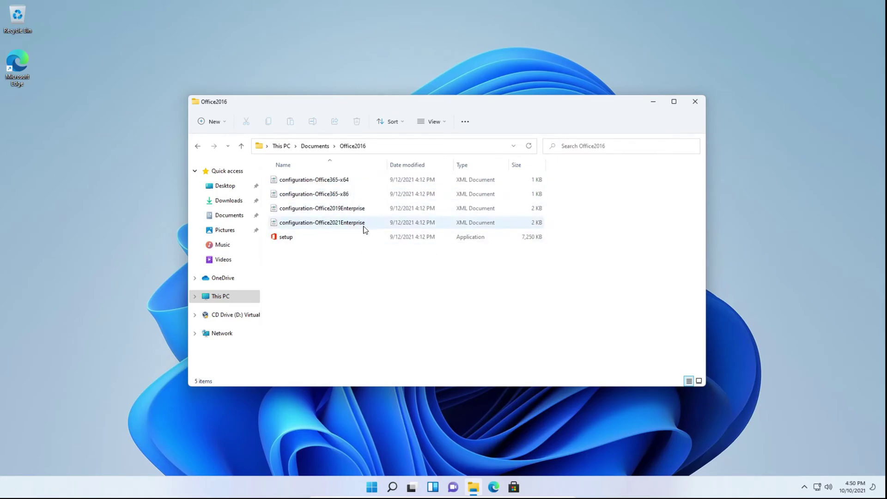
Step: Delete the Office2019Enterprise and Office2021Enterprise configuration files
{"action": "left_click", "coordinate": [359, 223]}
{"action": "left_click", "coordinate": [349, 211], "text": "ctrl"}
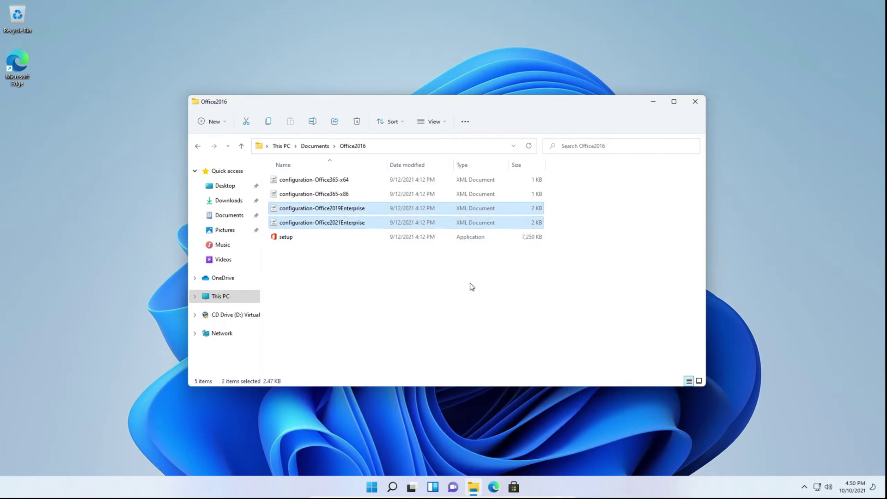
{"action": "key", "text": "Delete"}
{"action": "left_click", "coordinate": [349, 181]}
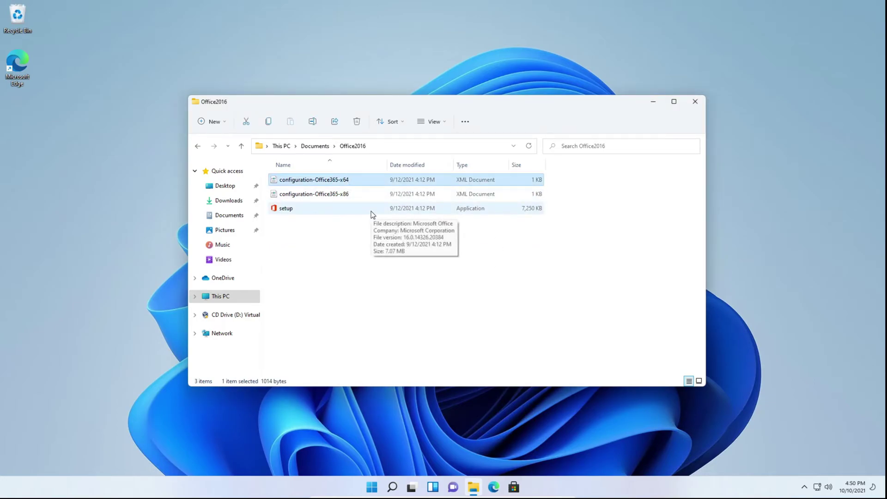
Step: Rename configuration-Office365-x64 to configuration-x64
{"action": "right_click", "coordinate": [334, 181]}
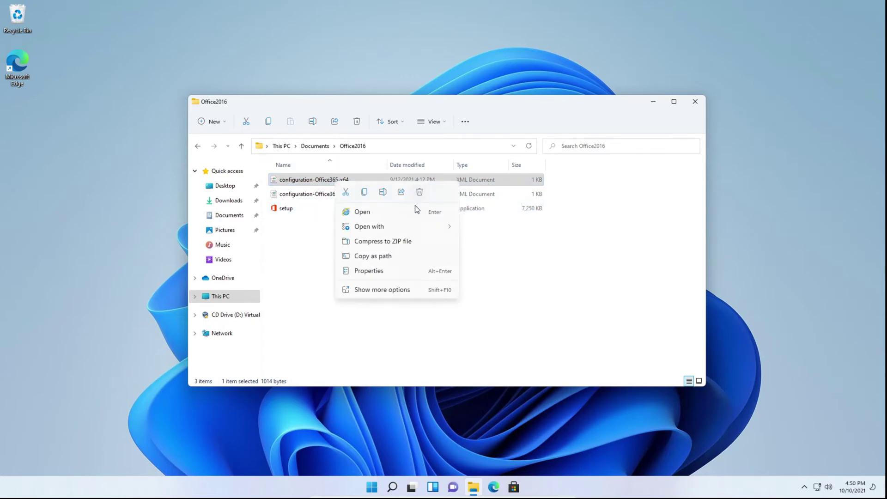
{"action": "left_click", "coordinate": [319, 259]}
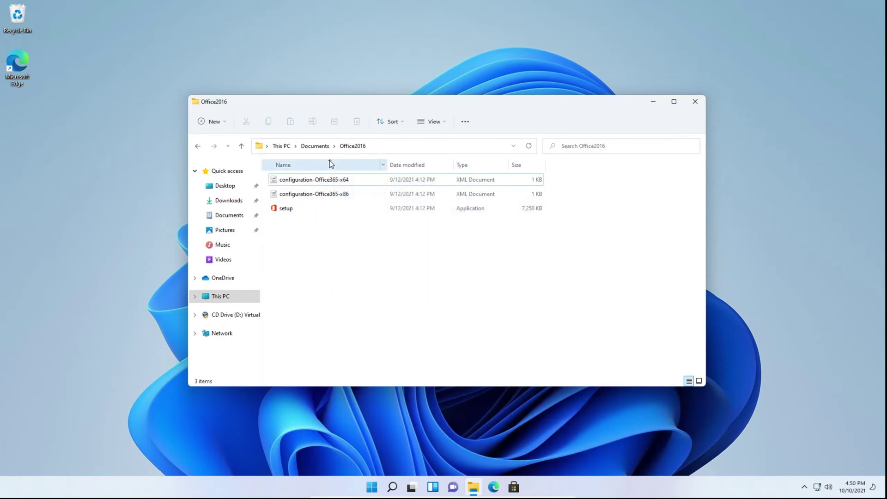
{"action": "left_click", "coordinate": [331, 182]}
{"action": "key", "text": "F2"}
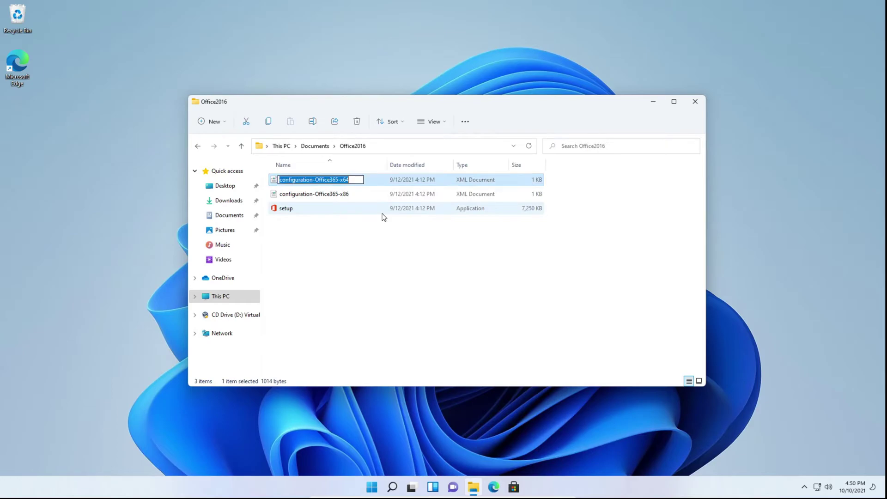
{"action": "key", "text": "Right"}
{"action": "key", "text": "Left"}
{"action": "key", "text": "Left"}
{"action": "key", "text": "Left"}
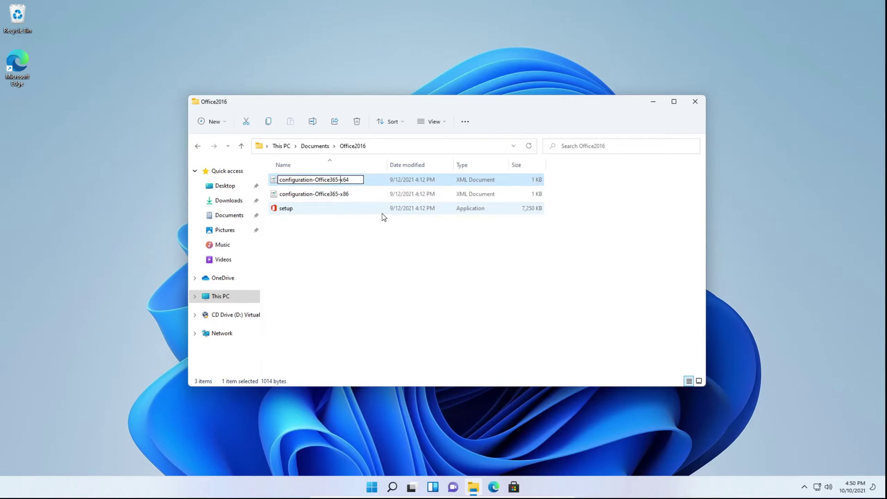
{"action": "key", "text": "shift+Left"}
{"action": "key", "text": "shift+Left"}
{"action": "key", "text": "shift+Left"}
{"action": "key", "text": "shift+Left"}
{"action": "key", "text": "shift+Left"}
{"action": "key", "text": "shift+Left"}
{"action": "key", "text": "shift+Left"}
{"action": "key", "text": "shift+Left"}
{"action": "key", "text": "shift+Left"}
{"action": "key", "text": "shift+Left"}
{"action": "key", "text": "Delete"}
{"action": "key", "text": "Return"}
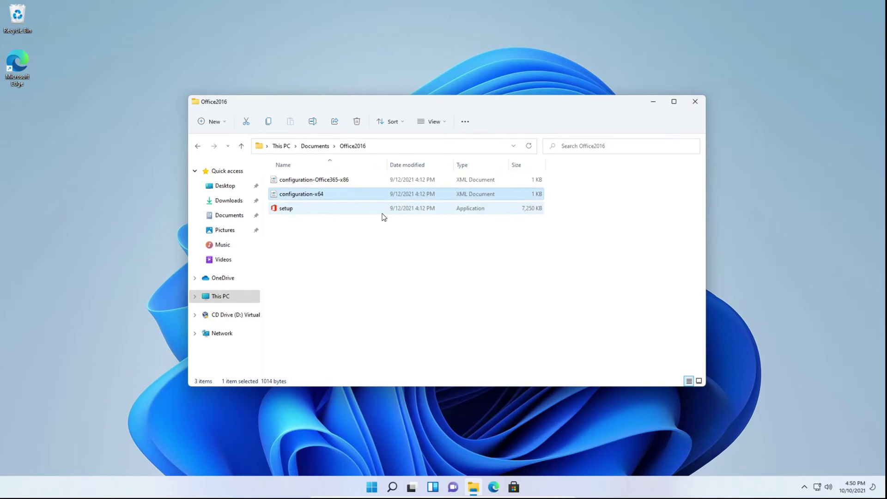
Step: Rename configuration-Office365-x86 to configuration-x86
{"action": "left_click", "coordinate": [315, 185]}
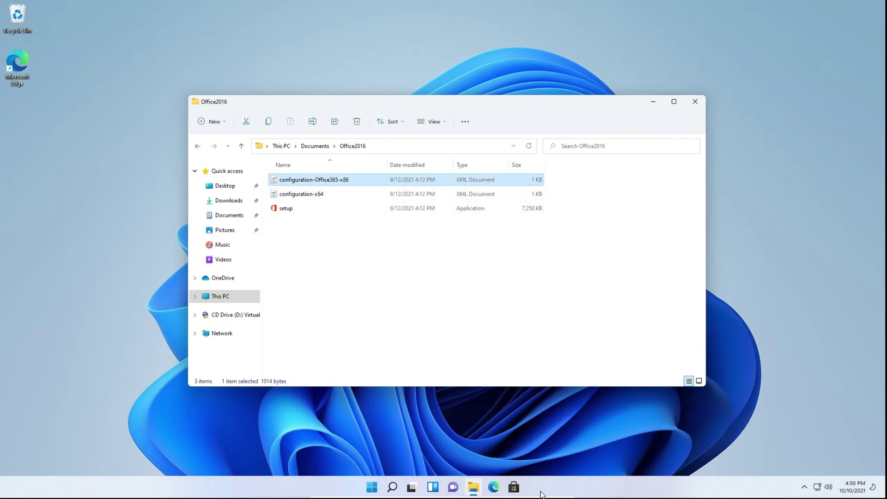
{"action": "key", "text": "F2"}
{"action": "key", "text": "End"}
{"action": "key", "text": "Left"}
{"action": "key", "text": "Left"}
{"action": "key", "text": "Left"}
{"action": "key", "text": "BackSpace"}
{"action": "key", "text": "BackSpace"}
{"action": "key", "text": "BackSpace"}
{"action": "key", "text": "BackSpace"}
{"action": "key", "text": "BackSpace"}
{"action": "key", "text": "BackSpace"}
{"action": "key", "text": "BackSpace"}
{"action": "key", "text": "BackSpace"}
{"action": "key", "text": "BackSpace"}
{"action": "key", "text": "BackSpace"}
{"action": "key", "text": "Return"}
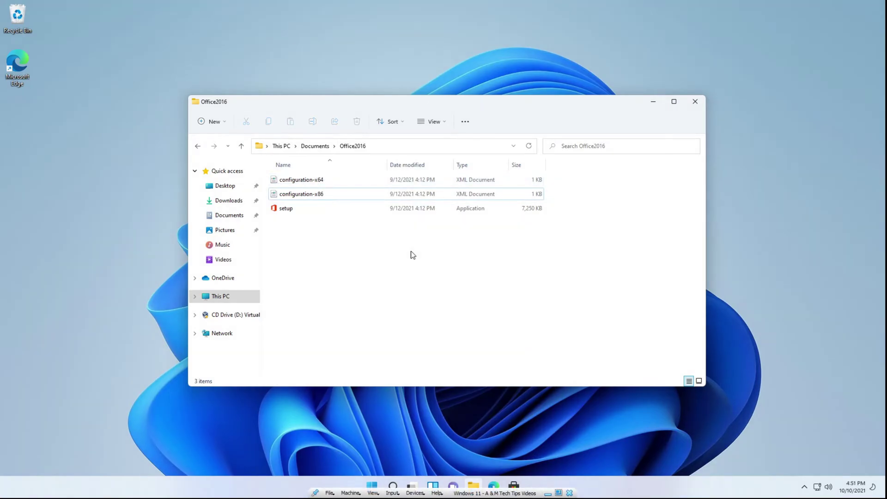
{"action": "left_click", "coordinate": [304, 198]}
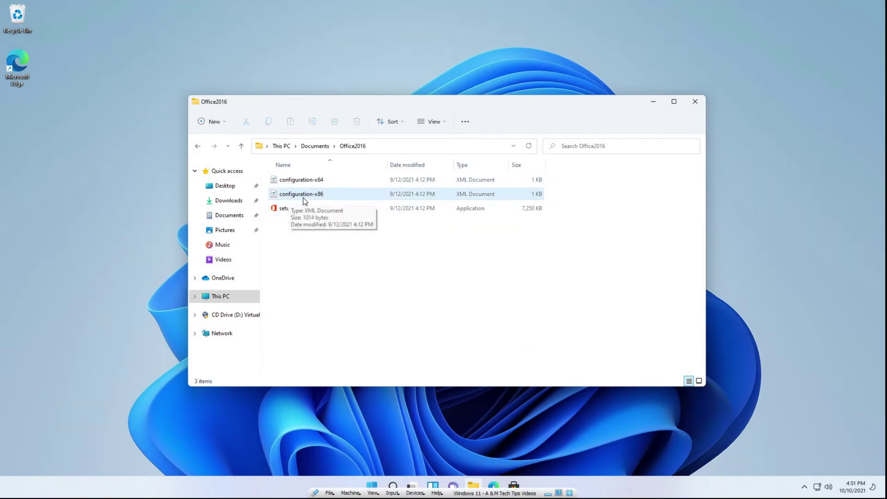
Step: Open configuration-x86 with Notepad, chosen from the list of other apps
{"action": "left_click", "coordinate": [308, 193]}
{"action": "right_click", "coordinate": [311, 194]}
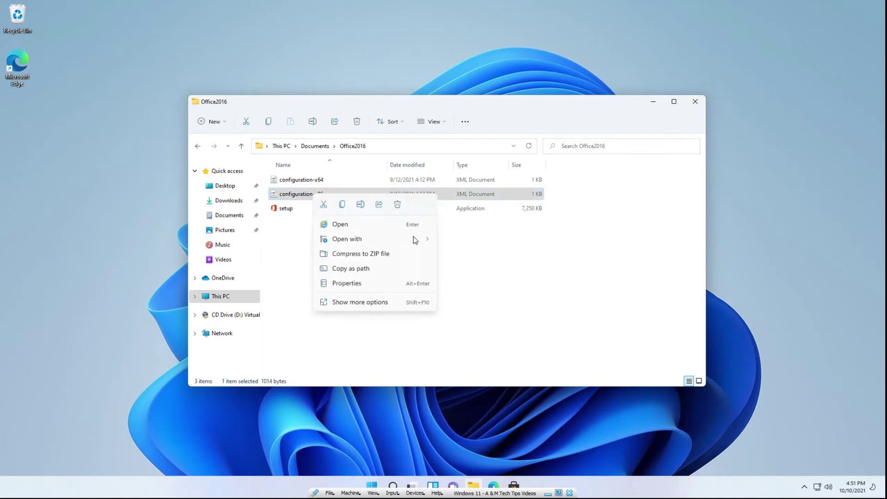
{"action": "mouse_move", "coordinate": [377, 241]}
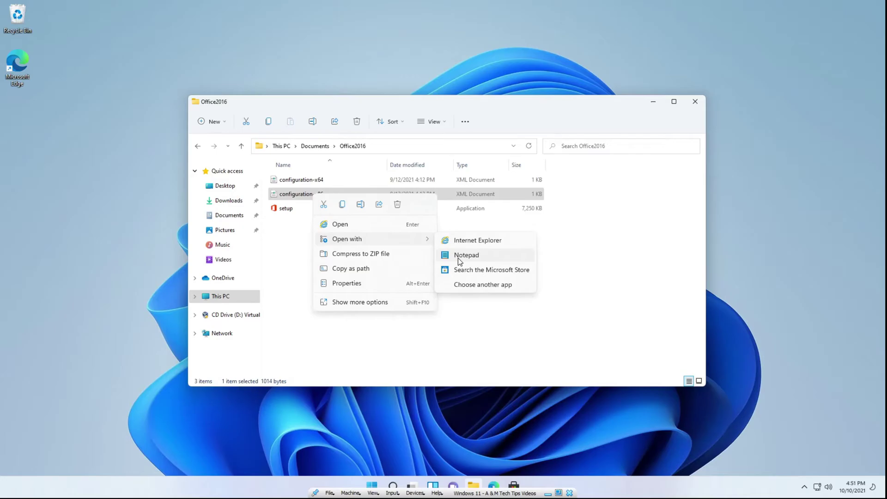
{"action": "left_click", "coordinate": [468, 284]}
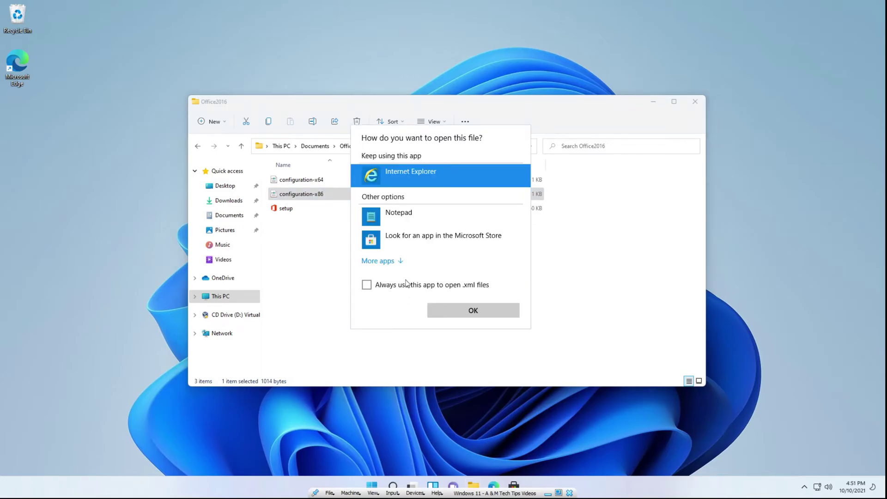
{"action": "left_click", "coordinate": [391, 217]}
{"action": "left_click", "coordinate": [378, 262]}
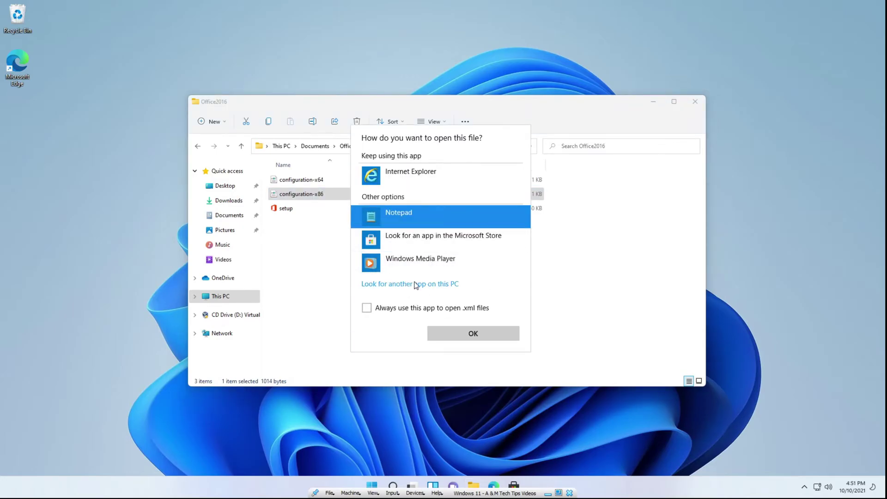
{"action": "left_click", "coordinate": [471, 337]}
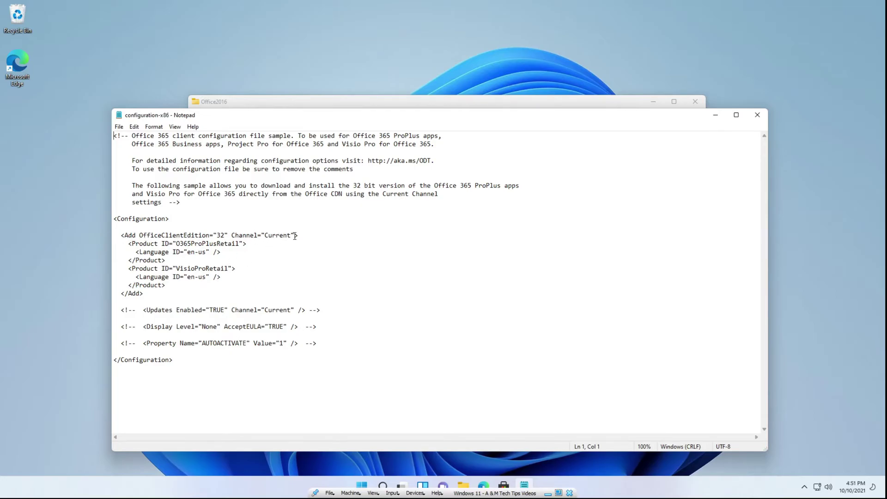
Step: Remove Channel="Current" and change the product ID from O365ProPlusRetail to ProfessionalRetail
{"action": "left_click_drag", "start_coordinate": [295, 236], "coordinate": [228, 239]}
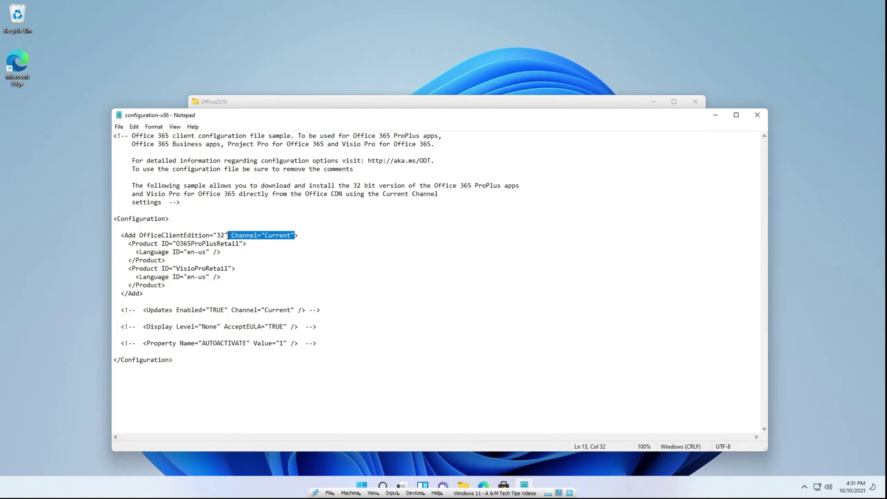
{"action": "key", "text": "Delete"}
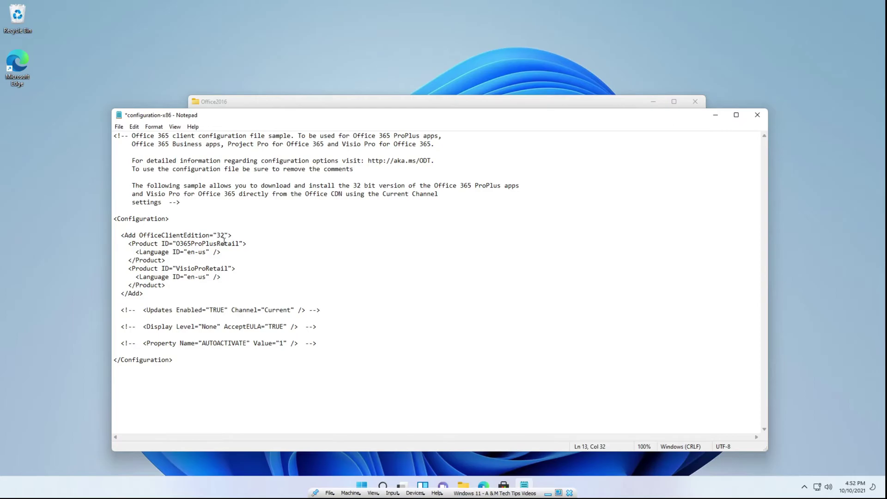
{"action": "left_click", "coordinate": [239, 243]}
{"action": "left_click_drag", "start_coordinate": [239, 244], "coordinate": [178, 246]}
{"action": "key", "text": "Delete"}
{"action": "type", "text": "ProfessionalRetail"}
Step: Delete the VisioProRetail product block, save the file and close Notepad
{"action": "left_click_drag", "start_coordinate": [166, 285], "coordinate": [107, 268]}
{"action": "key", "text": "BackSpace"}
{"action": "key", "text": "BackSpace"}
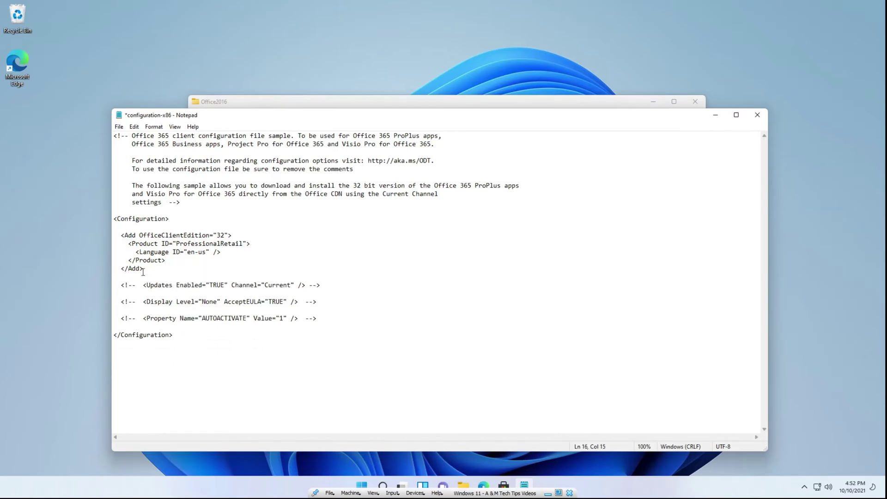
{"action": "left_click", "coordinate": [175, 278]}
{"action": "left_click", "coordinate": [593, 228]}
{"action": "key", "text": "ctrl+s"}
{"action": "left_click", "coordinate": [757, 115]}
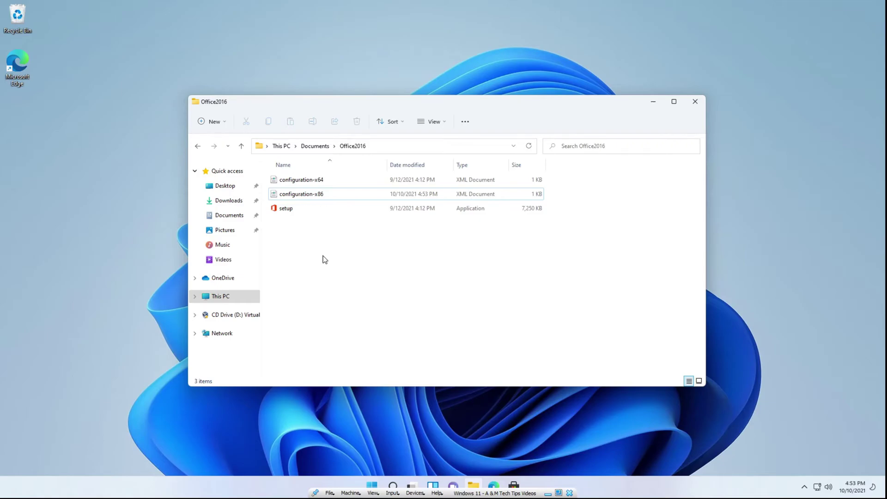
Step: Bring up the options for configuration-x64, then close the Office2016 folder window
{"action": "left_click", "coordinate": [315, 180]}
{"action": "right_click", "coordinate": [310, 182]}
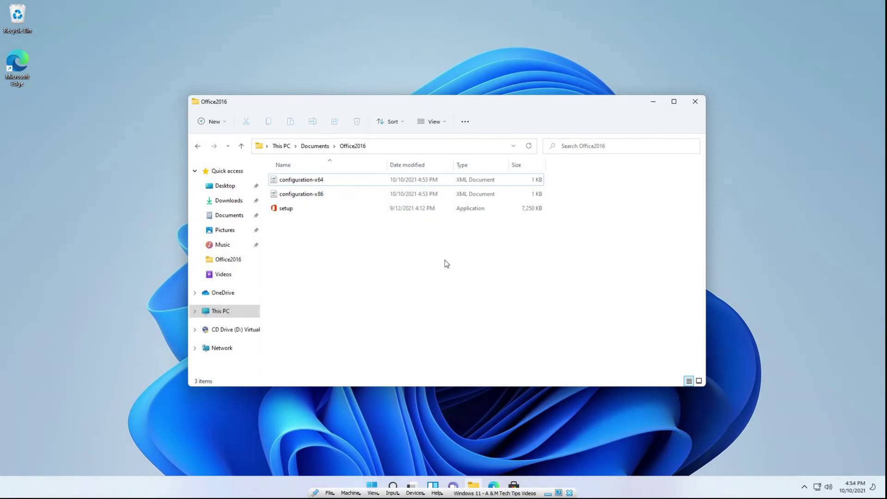
{"action": "left_click", "coordinate": [698, 104]}
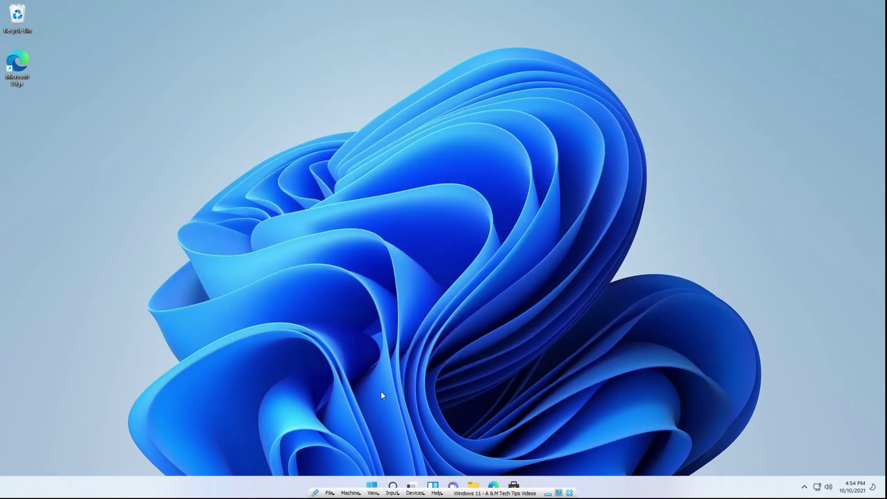
Step: Launch Command Prompt as administrator from a Start search for 'command pr'
{"action": "left_click", "coordinate": [371, 485]}
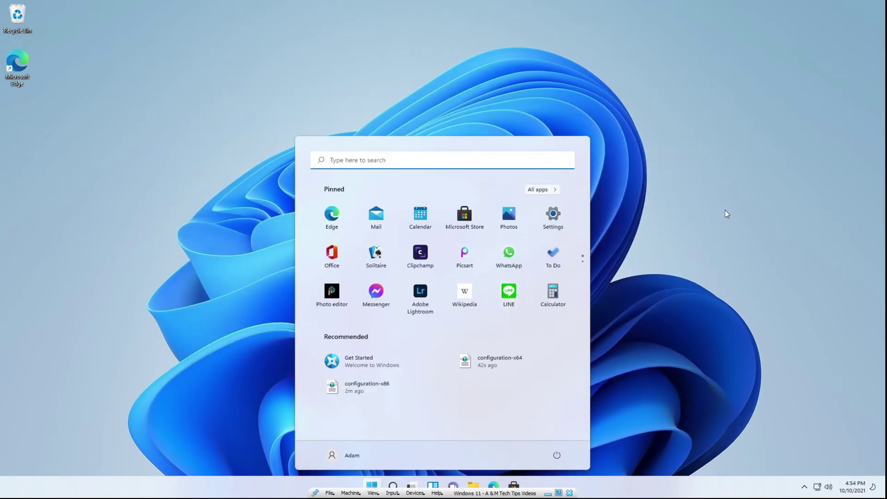
{"action": "type", "text": "command pr"}
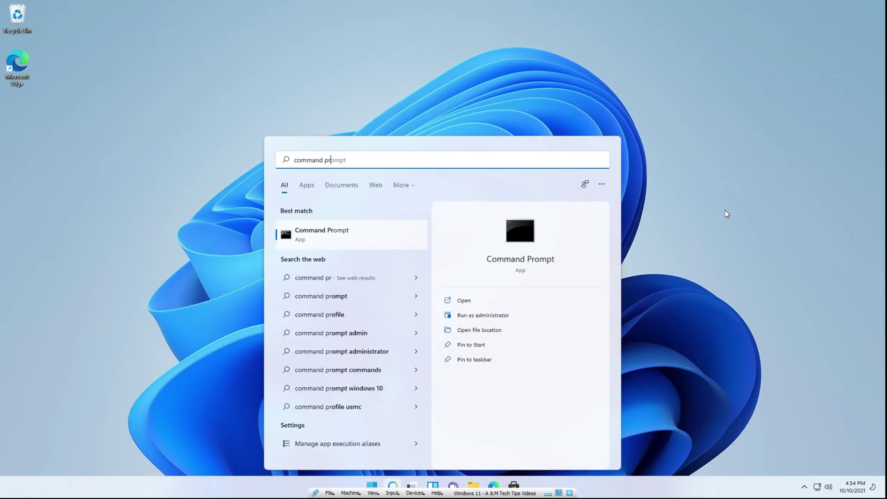
{"action": "left_click", "coordinate": [481, 315]}
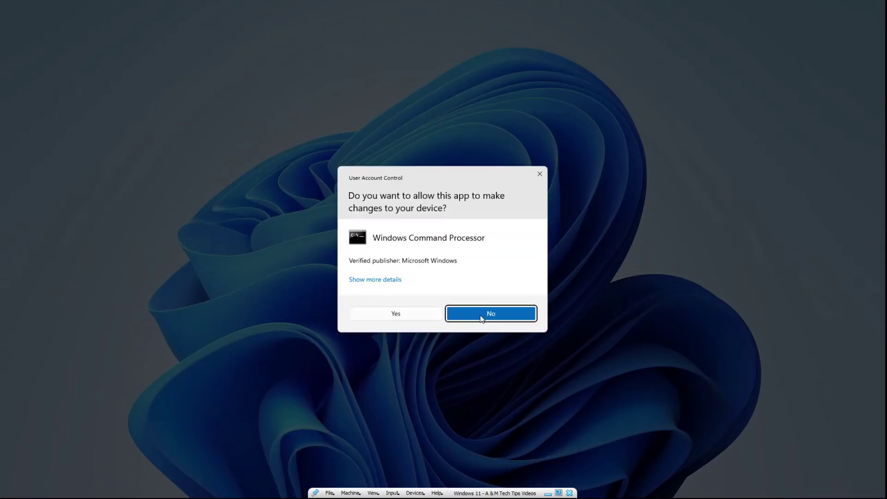
{"action": "left_click", "coordinate": [396, 314]}
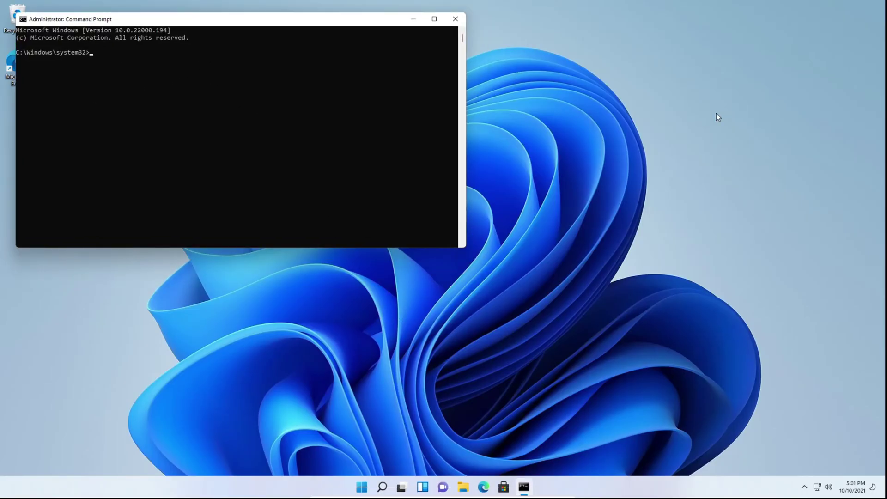
Step: Type a cd command to the user's Documents\Office2016 folder, correcting the 'Doucments' typo
{"action": "type", "text": "cd C"}
{"action": "type", "text": ":\\Users"}
{"action": "type", "text": "\\Ad"}
{"action": "type", "text": "\\"}
{"action": "type", "text": "Doucments"}
{"action": "key", "text": "BackSpace"}
{"action": "key", "text": "BackSpace"}
{"action": "key", "text": "BackSpace"}
{"action": "key", "text": "BackSpace"}
{"action": "key", "text": "BackSpace"}
{"action": "key", "text": "BackSpace"}
{"action": "key", "text": "BackSpace"}
{"action": "key", "text": "BackSpace"}
{"action": "key", "text": "BackSpace"}
{"action": "type", "text": "Documents\\Office2016"}
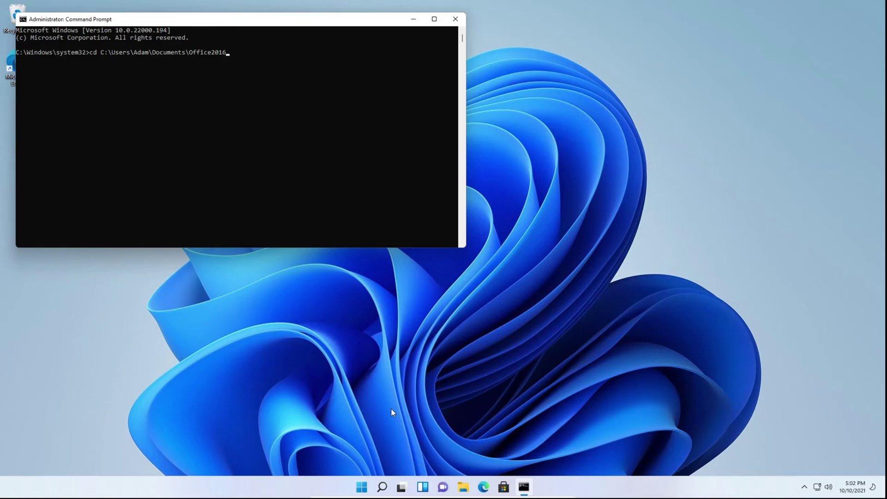
Step: Run the cd command so the prompt moves into Documents\Office2016
{"action": "left_click", "coordinate": [361, 486]}
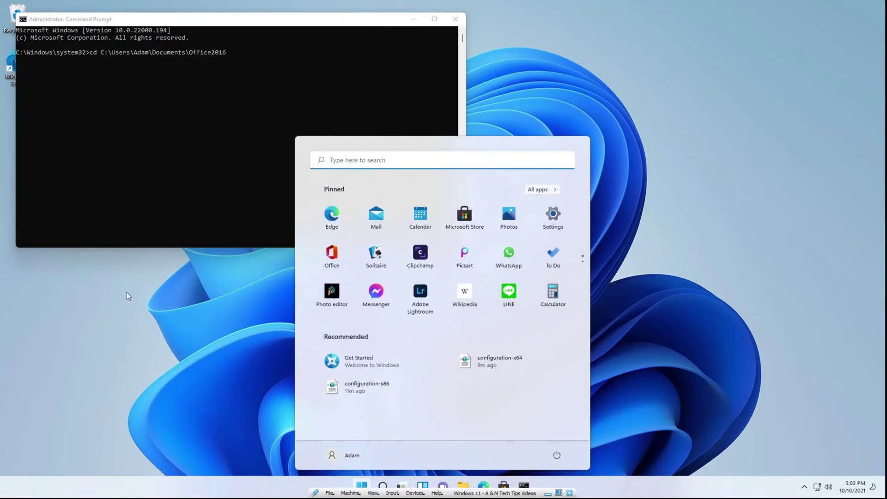
{"action": "left_click", "coordinate": [158, 225]}
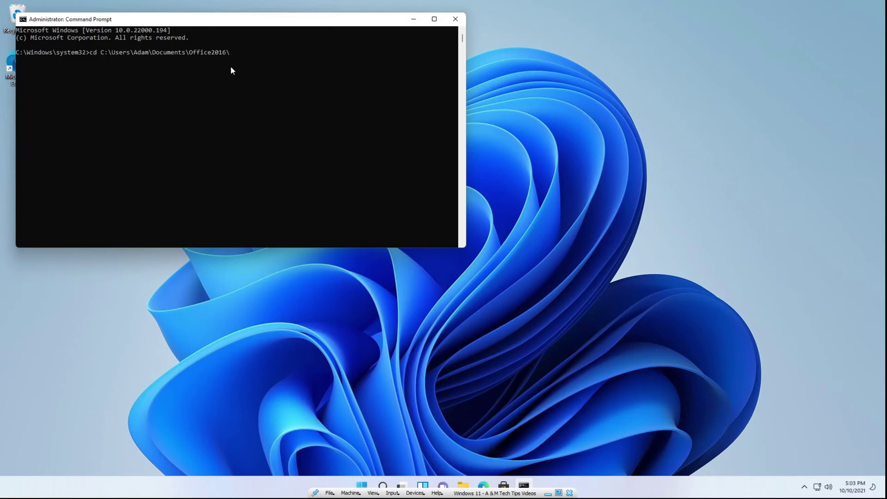
{"action": "key", "text": "Return"}
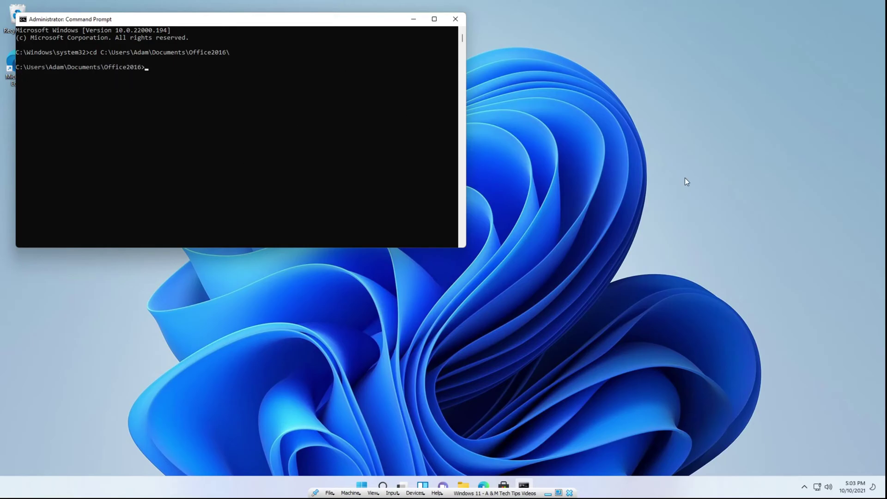
Step: Run setup.exe /configure configuration-x64.xml in Command Prompt to install Office 2016
{"action": "type", "text": "setup.exe /configure configuration-"}
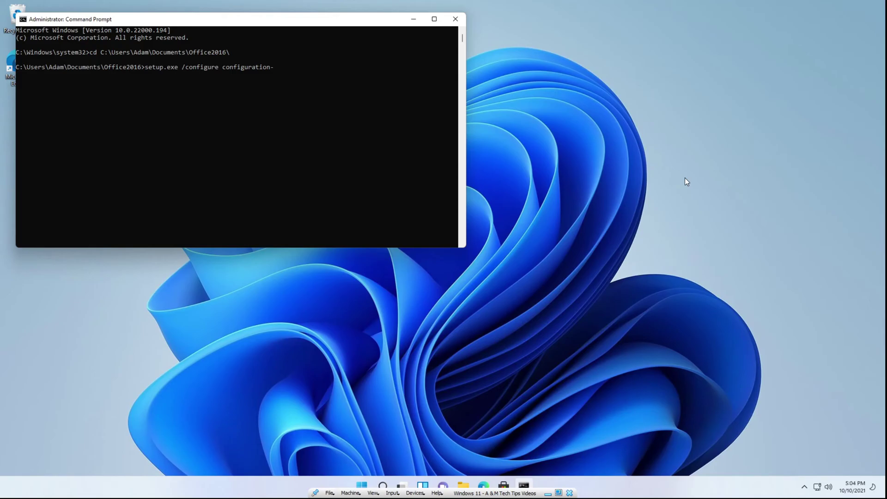
{"action": "type", "text": "x64.xml"}
{"action": "key", "text": "Return"}
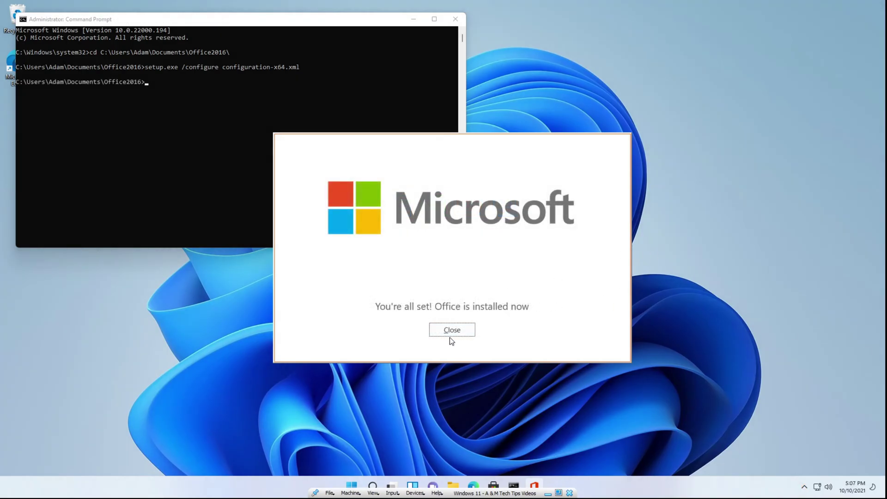
Step: Dismiss the "You're all set" Office completion message and close Command Prompt
{"action": "left_click", "coordinate": [450, 330]}
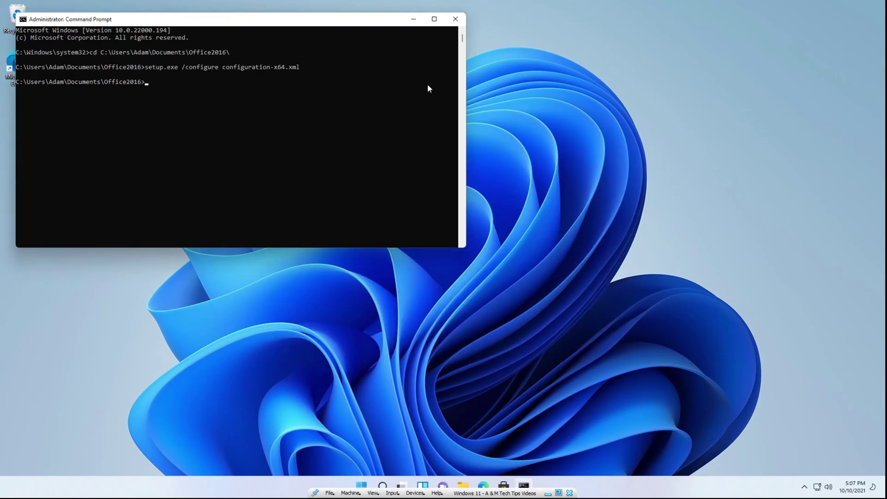
{"action": "left_click", "coordinate": [455, 19]}
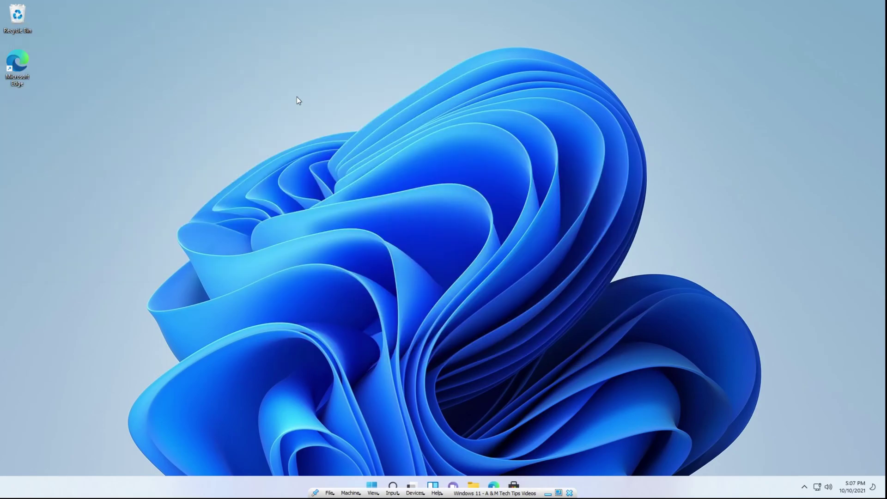
{"action": "left_click", "coordinate": [393, 485]}
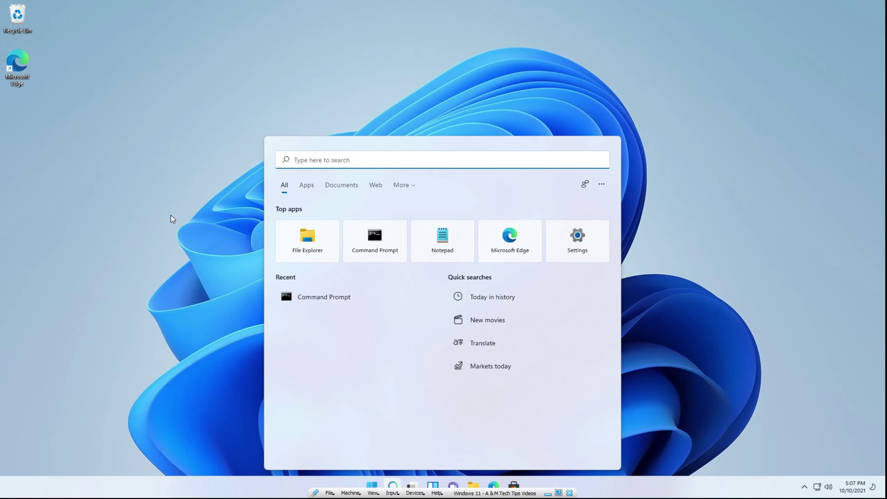
{"action": "type", "text": "power"}
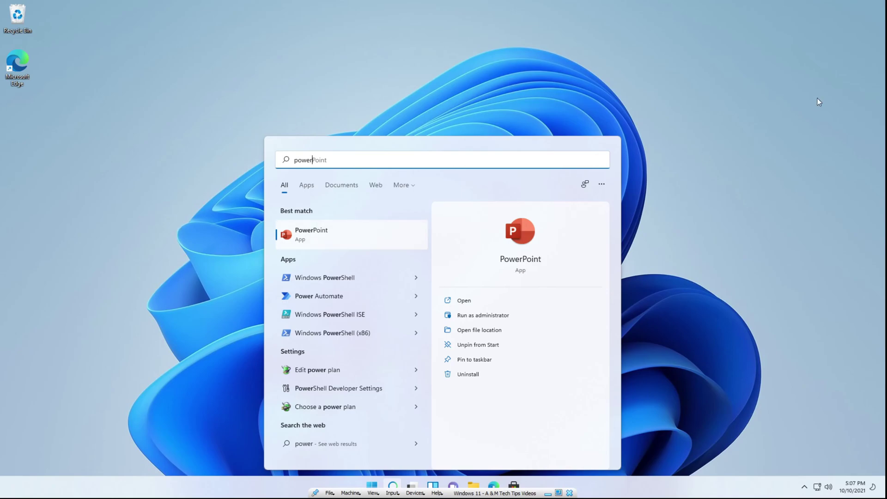
{"action": "key", "text": "ctrl+a"}
{"action": "type", "text": "word"}
{"action": "key", "text": "ctrl+a"}
{"action": "type", "text": "excel"}
{"action": "key", "text": "BackSpace"}
{"action": "key", "text": "BackSpace"}
{"action": "key", "text": "BackSpace"}
{"action": "key", "text": "BackSpace"}
{"action": "key", "text": "BackSpace"}
{"action": "type", "text": "one"}
{"action": "key", "text": "BackSpace"}
{"action": "key", "text": "BackSpace"}
{"action": "key", "text": "BackSpace"}
{"action": "type", "text": "outlo"}
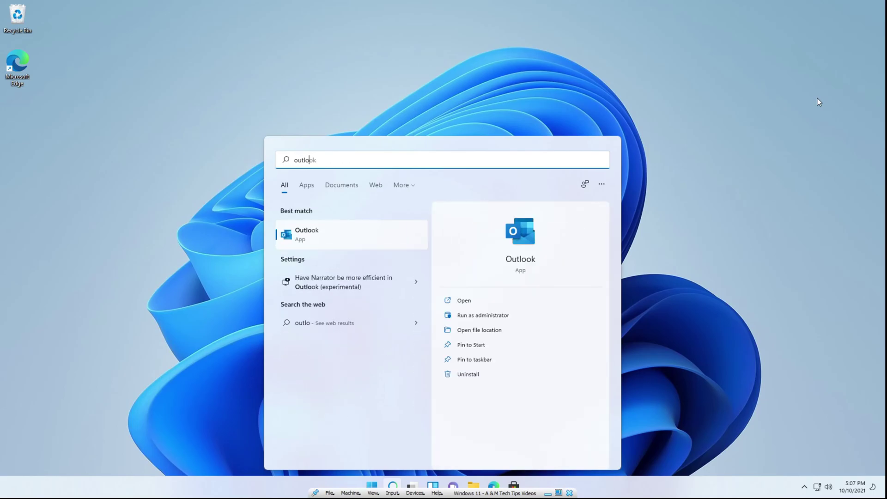
{"action": "key", "text": "BackSpace"}
{"action": "key", "text": "BackSpace"}
{"action": "key", "text": "BackSpace"}
{"action": "key", "text": "BackSpace"}
{"action": "key", "text": "BackSpace"}
{"action": "key", "text": "Escape"}
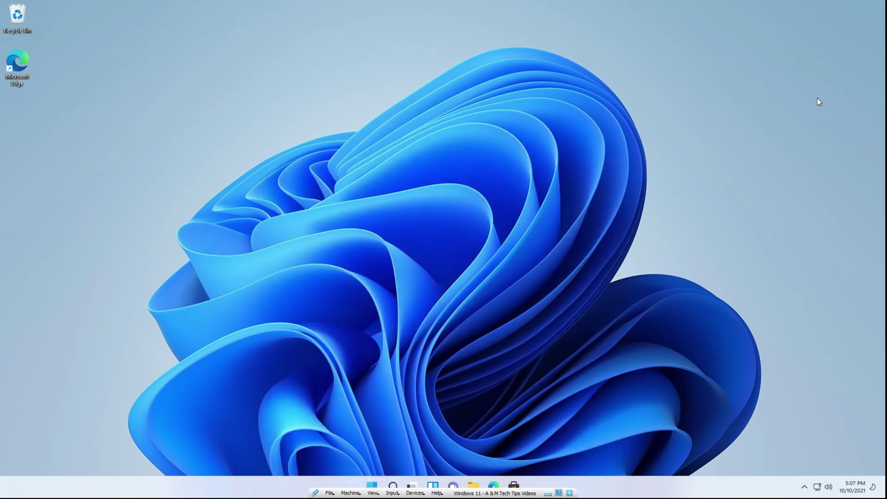